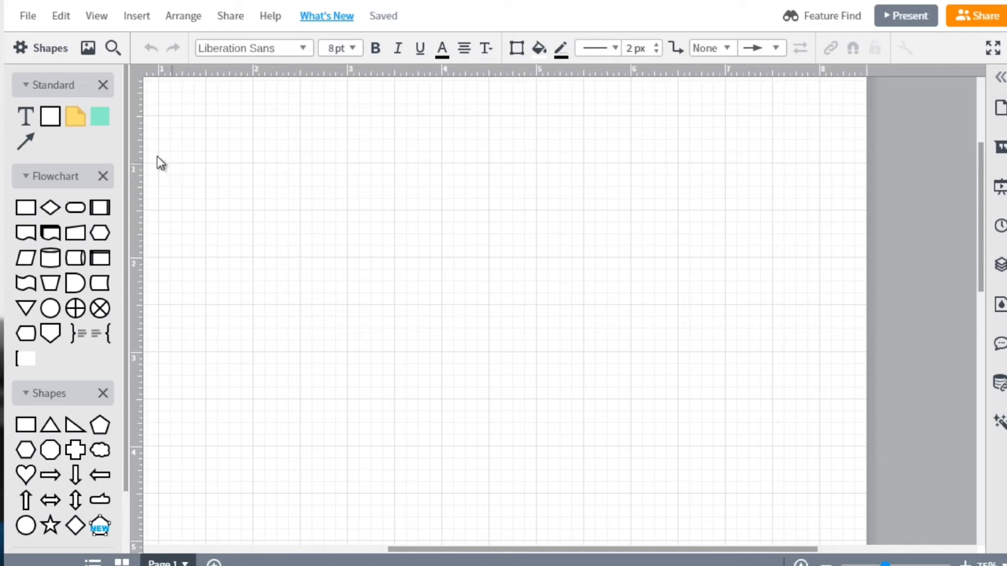
# Add a square box to the upper part of the blank page and label it "Facebook Fan Page"
pyautogui.moveTo(50, 117)
pyautogui.moveTo(204, 189); pyautogui.dragTo(333, 268)
pyautogui.moveTo(386, 304); pyautogui.dragTo(344, 268)
pyautogui.doubleClick(345, 268)
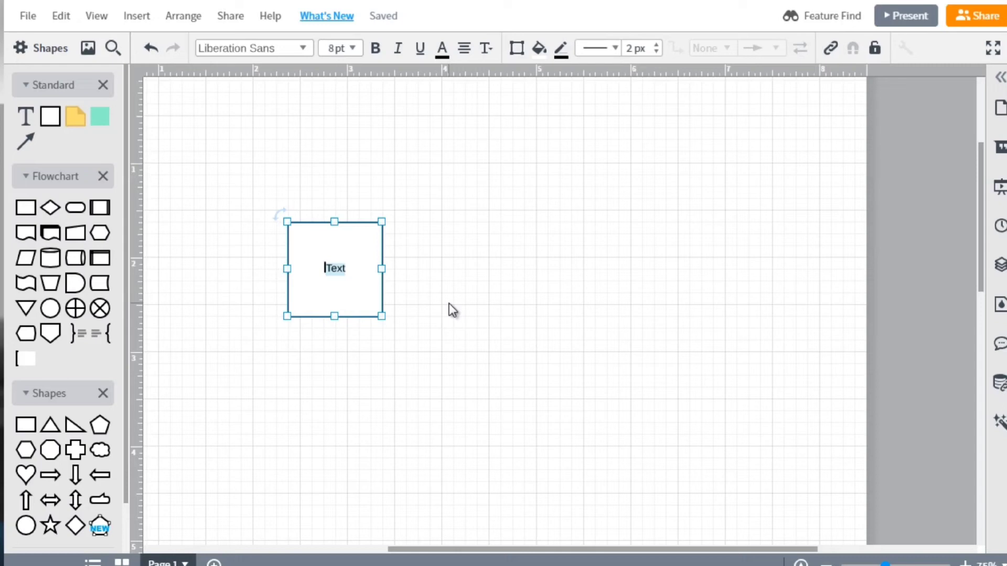
pyautogui.write('Facebook P')
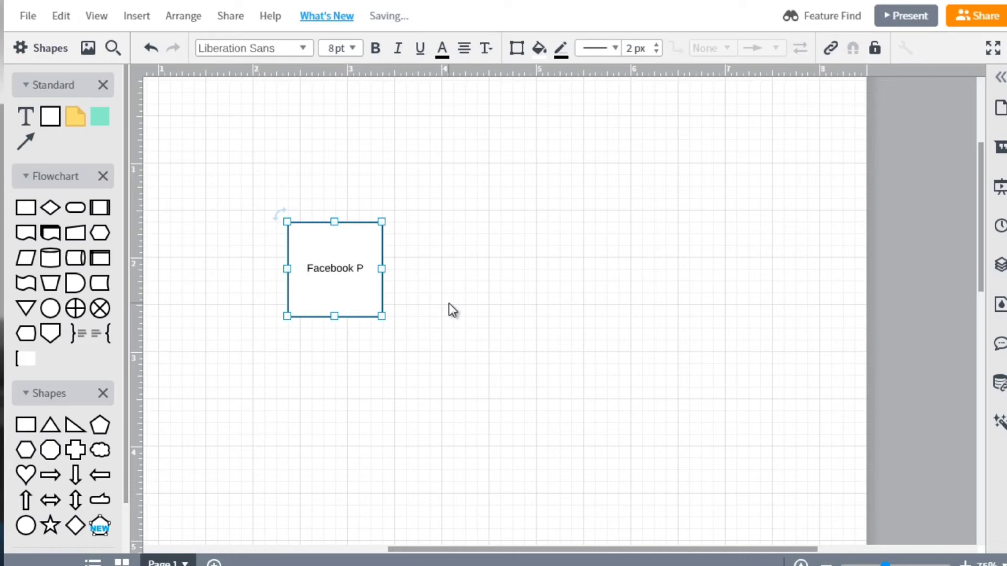
pyautogui.press('BackSpace')
pyautogui.write('Fan Page')
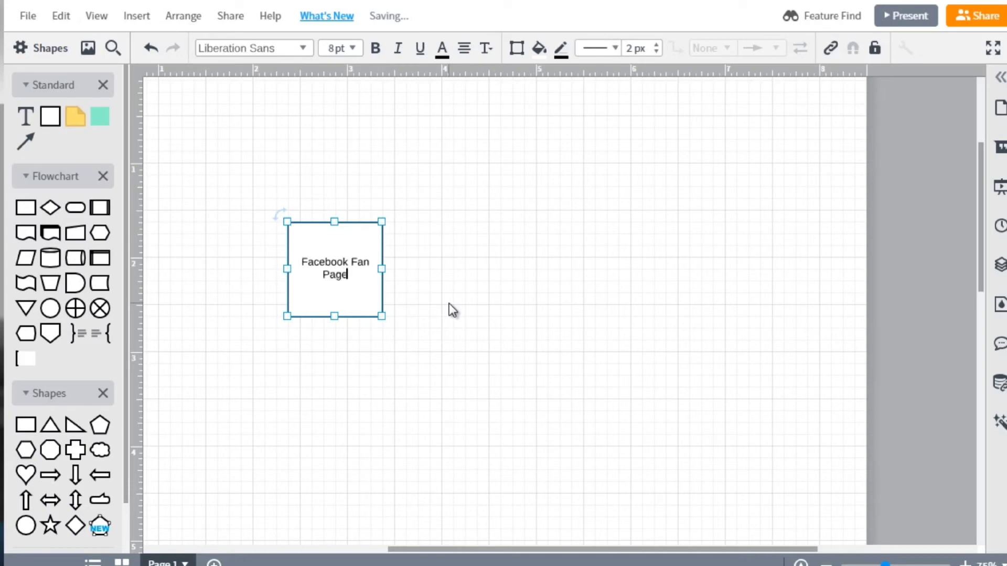
pyautogui.click(436, 287)
# Place a second box of the same size level with the Facebook Fan Page box, to its right, and label it "Youtube Channel"
pyautogui.moveTo(341, 262); pyautogui.dragTo(569, 249)
pyautogui.doubleClick(570, 245)
pyautogui.write('Y')
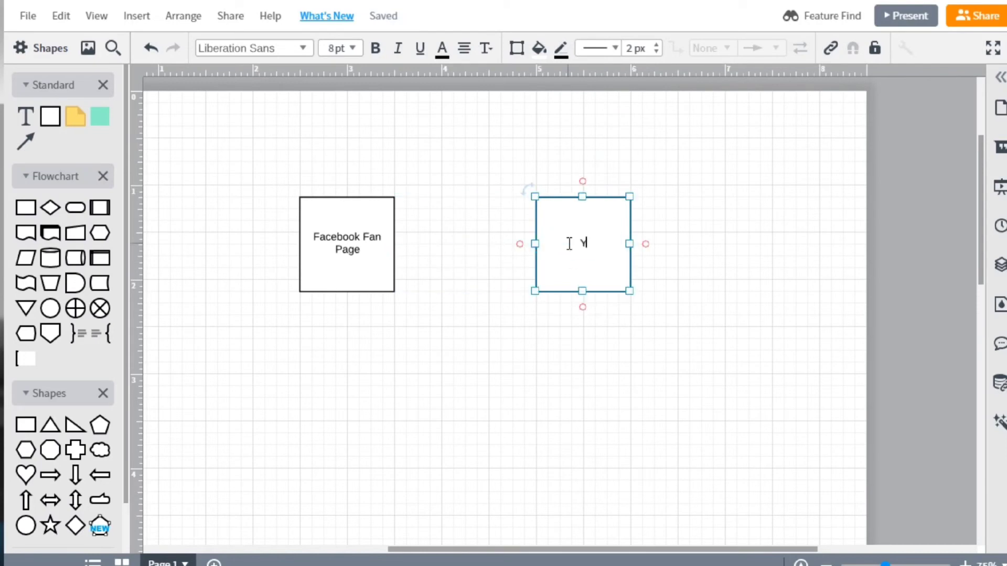
pyautogui.write('outube Channel')
pyautogui.click(454, 357)
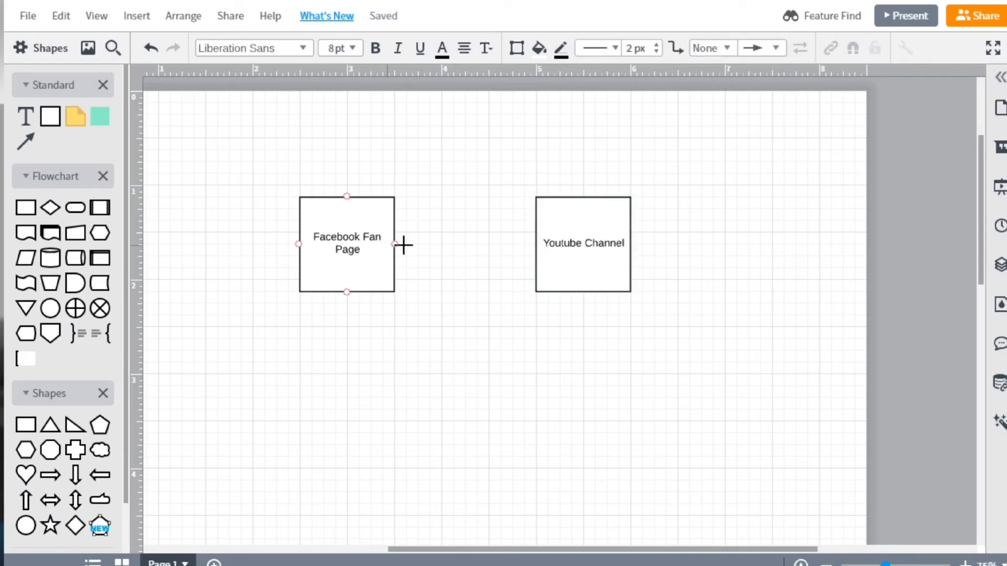
# Draw an arrow from the Facebook Fan Page box to the Youtube Channel box and delete it again
pyautogui.moveTo(396, 244); pyautogui.dragTo(535, 244)
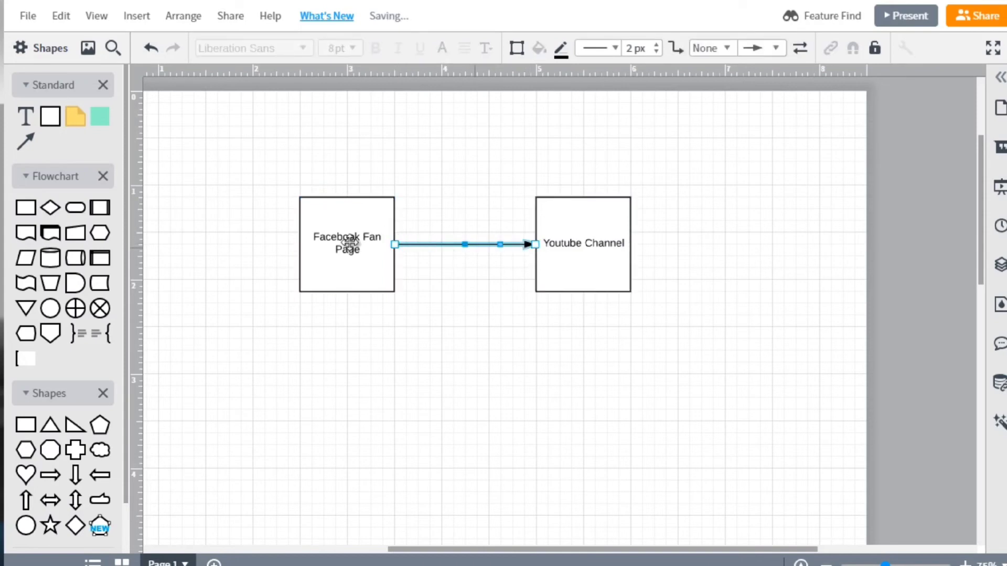
pyautogui.click(609, 220)
pyautogui.click(352, 270)
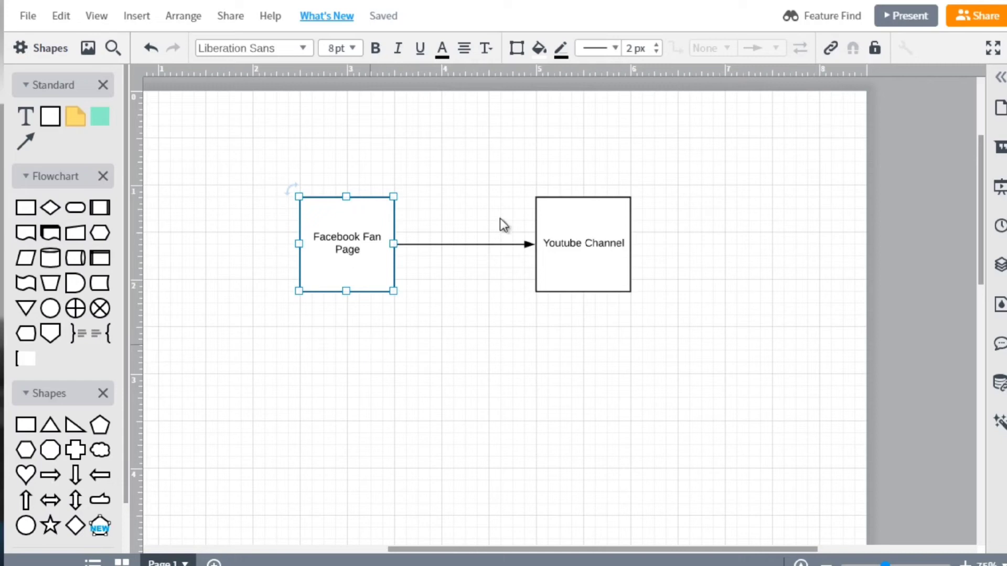
pyautogui.click(593, 233)
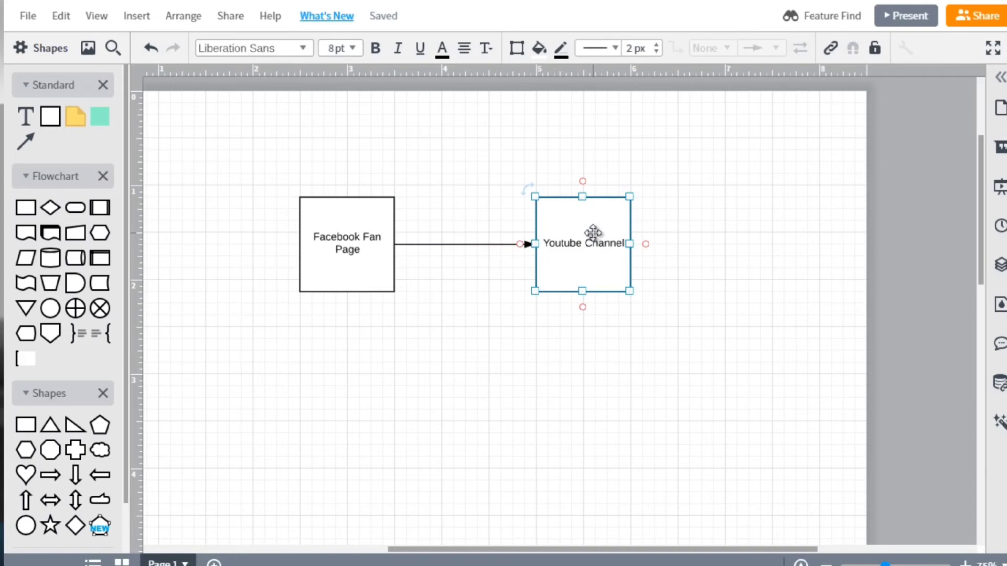
pyautogui.click(359, 281)
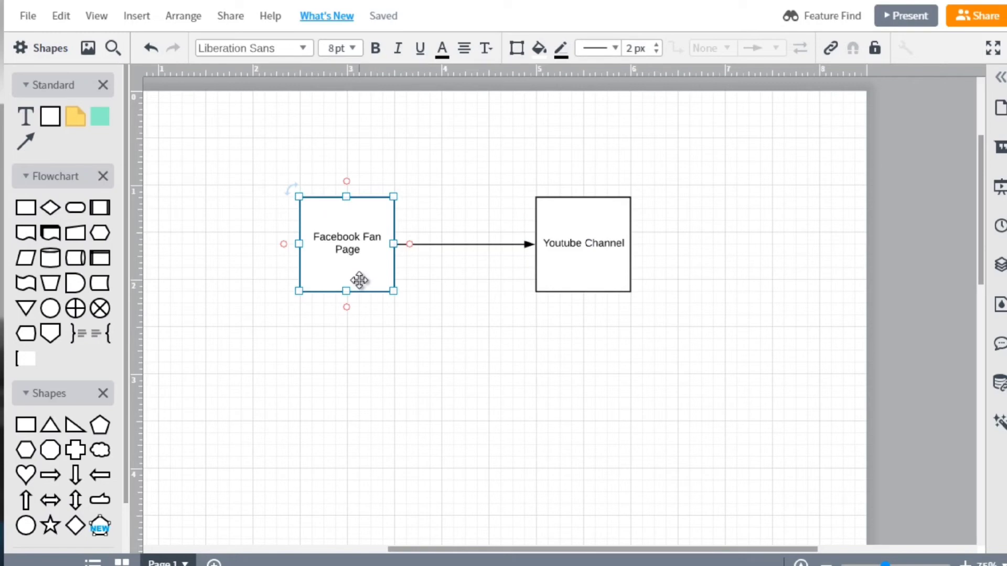
pyautogui.click(522, 244)
pyautogui.press('Delete')
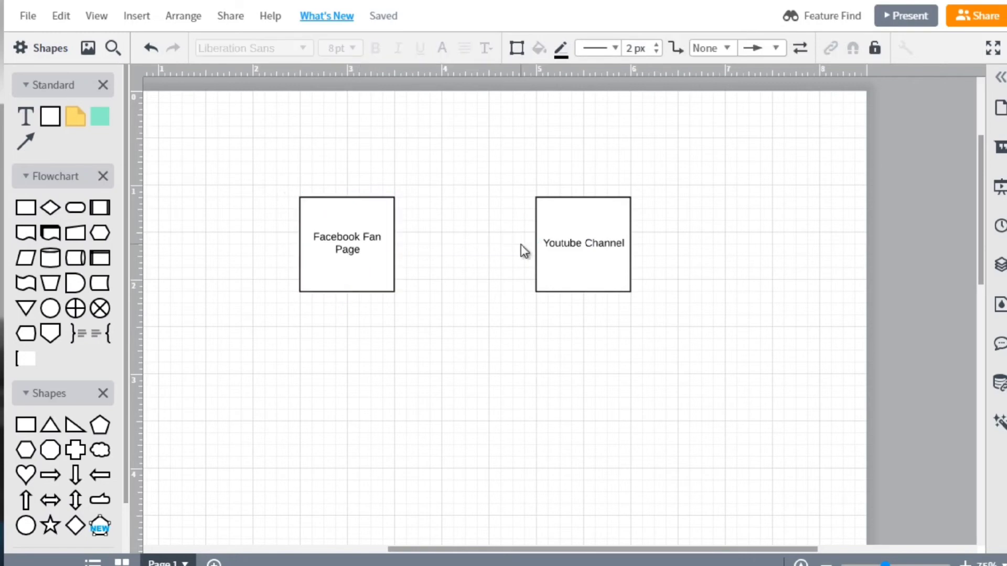
# Connect the Youtube Channel box to the Facebook Fan Page box with an arrow pointing at the fan page
pyautogui.click(561, 234)
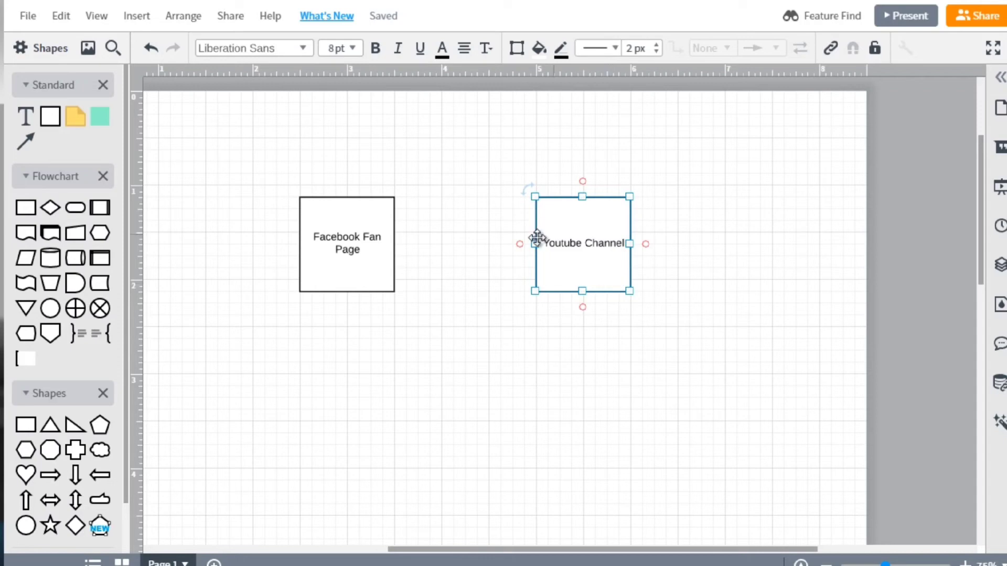
pyautogui.click(483, 239)
pyautogui.moveTo(533, 244); pyautogui.dragTo(391, 247)
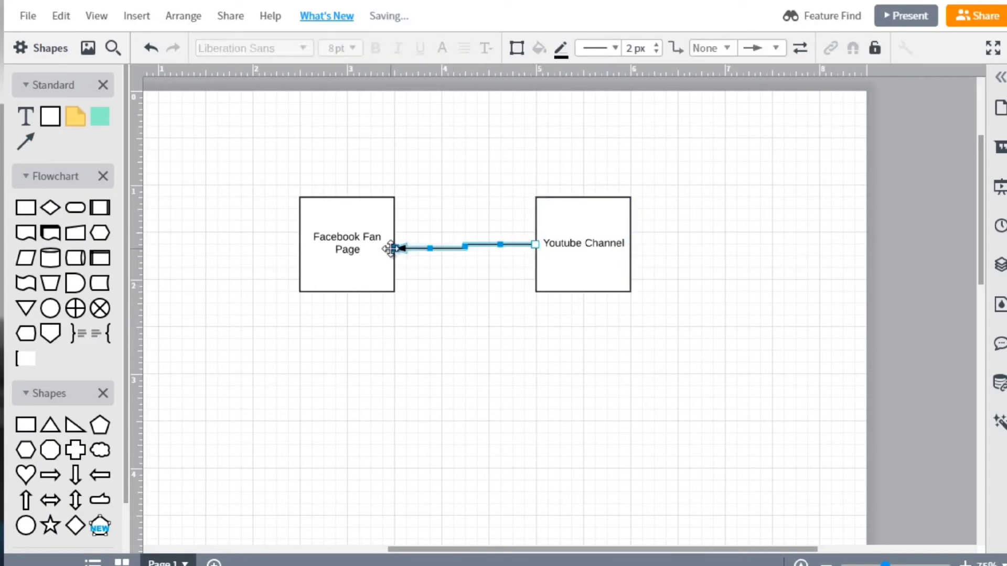
# Duplicate the Facebook Fan Page box directly below the original and connect the Youtube Channel box to the copy with an arrow
pyautogui.click(337, 241)
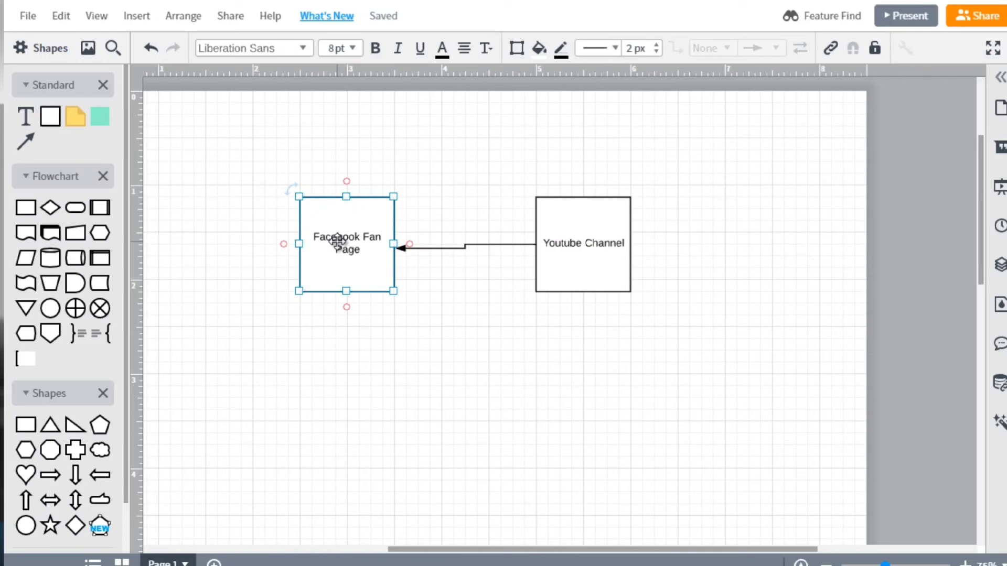
pyautogui.hotkey('ctrl', 'd')
pyautogui.moveTo(342, 252); pyautogui.dragTo(326, 391)
pyautogui.click(535, 286)
pyautogui.moveTo(535, 286); pyautogui.dragTo(390, 409)
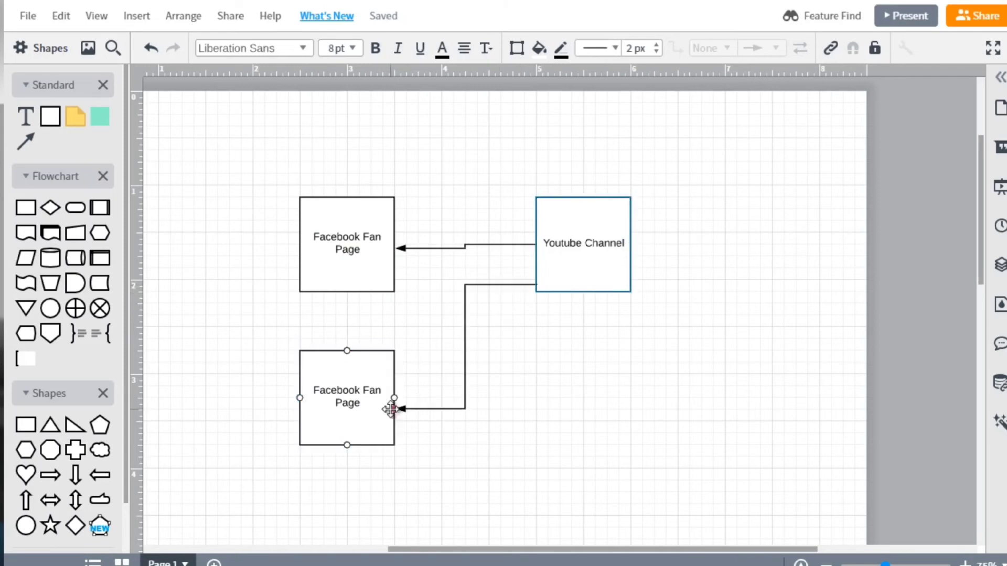
pyautogui.click(594, 329)
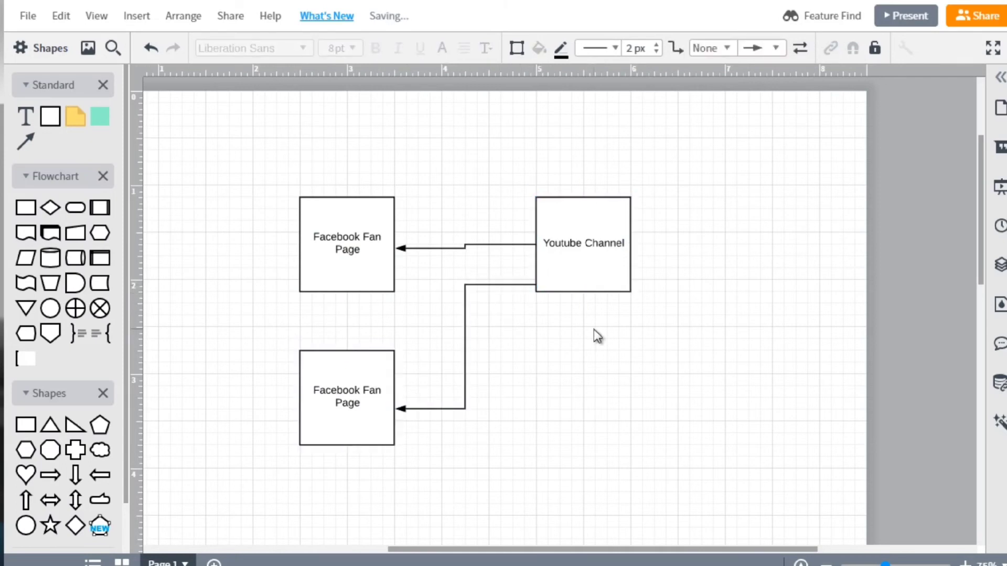
# Replace the label of the lower Facebook Fan Page copy with "Twitter"
pyautogui.click(344, 391)
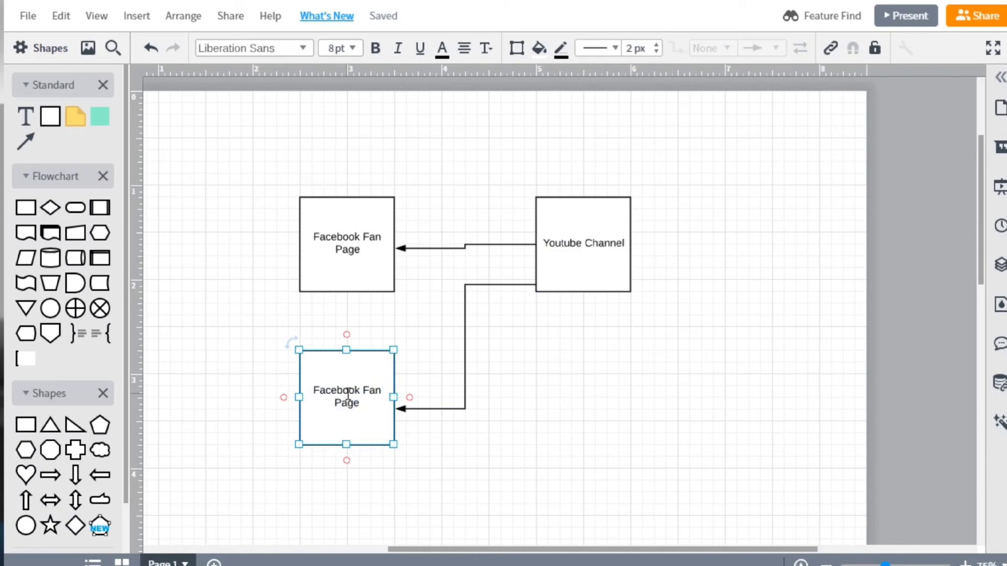
pyautogui.doubleClick(348, 393)
pyautogui.press('BackSpace')
pyautogui.write('Twitter')
pyautogui.click(266, 353)
# Duplicate the Twitter box, place the copy below the Youtube Channel box, and draw an arrow from Youtube Channel down to it
pyautogui.click(373, 387)
pyautogui.moveTo(372, 387); pyautogui.dragTo(385, 398)
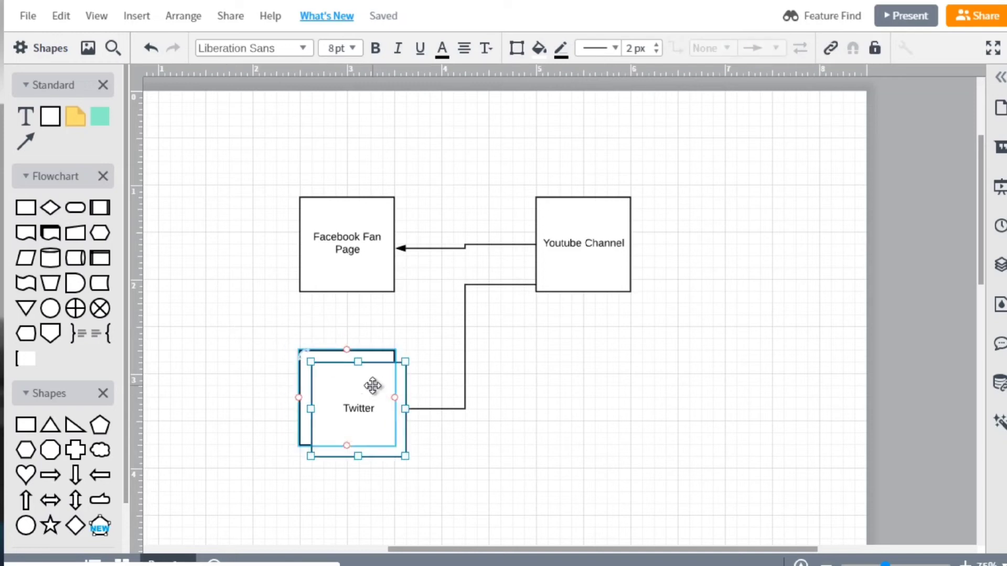
pyautogui.click(632, 438)
pyautogui.moveTo(401, 409); pyautogui.dragTo(566, 416)
pyautogui.moveTo(583, 291); pyautogui.dragTo(584, 391)
# Replace the label of the box below Youtube Channel with "Wordpress"
pyautogui.doubleClick(576, 438)
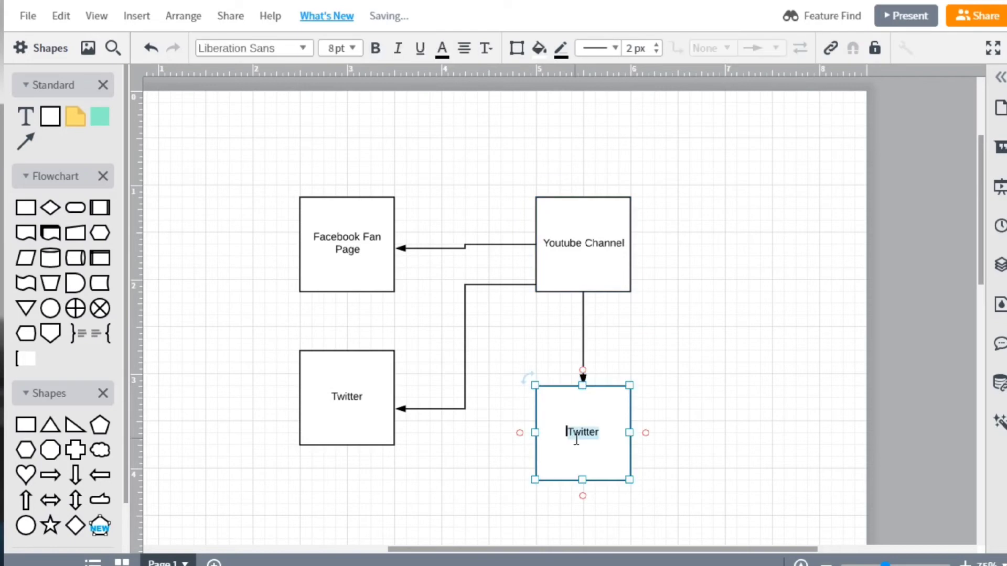
pyautogui.press('BackSpace')
pyautogui.write('Wordpress')
pyautogui.click(731, 326)
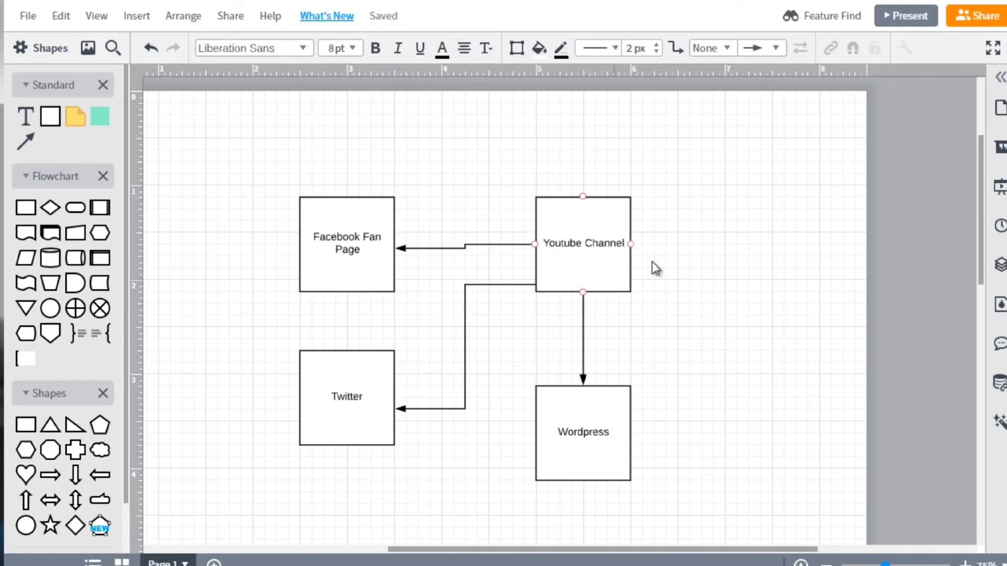
pyautogui.click(613, 232)
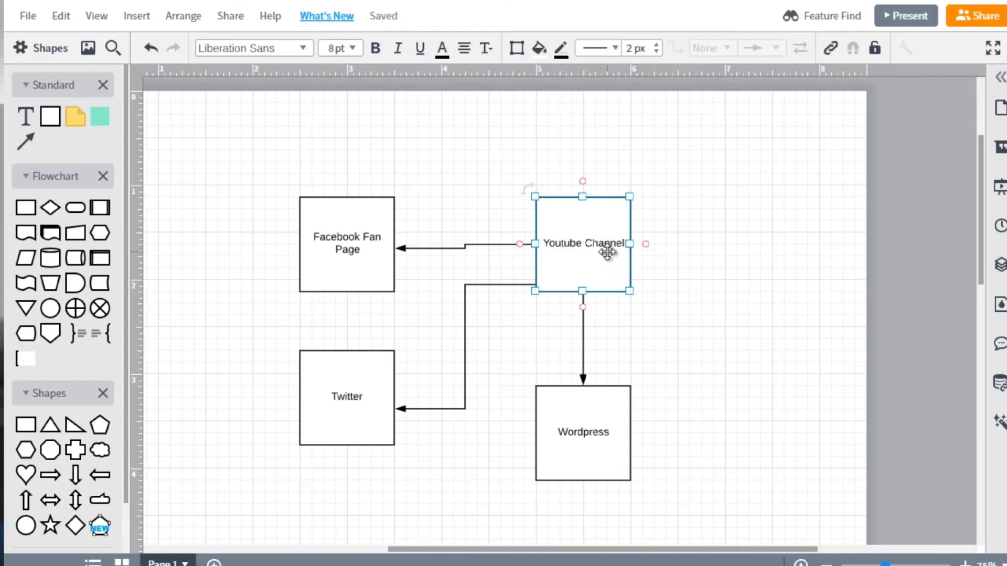
pyautogui.click(333, 244)
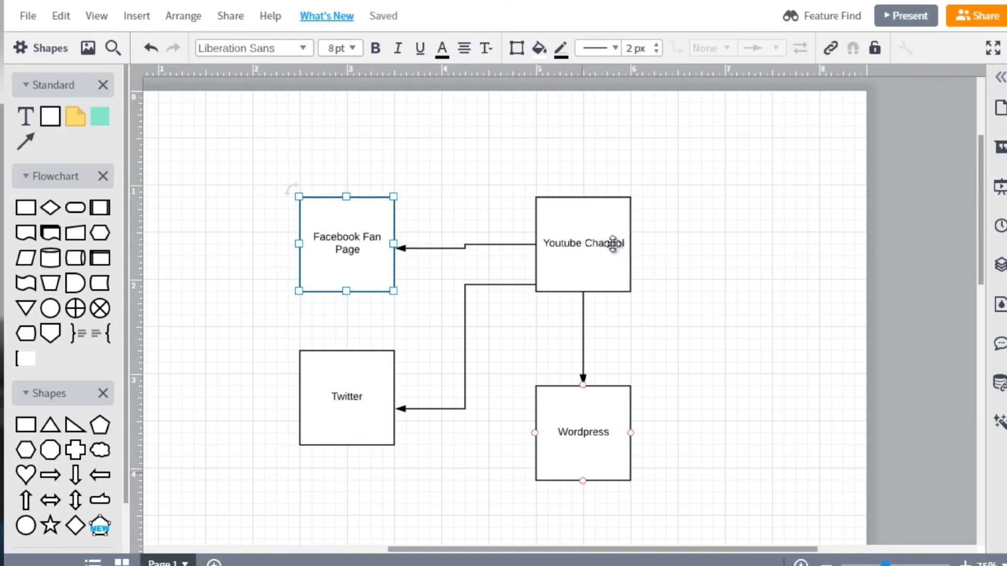
pyautogui.click(691, 219)
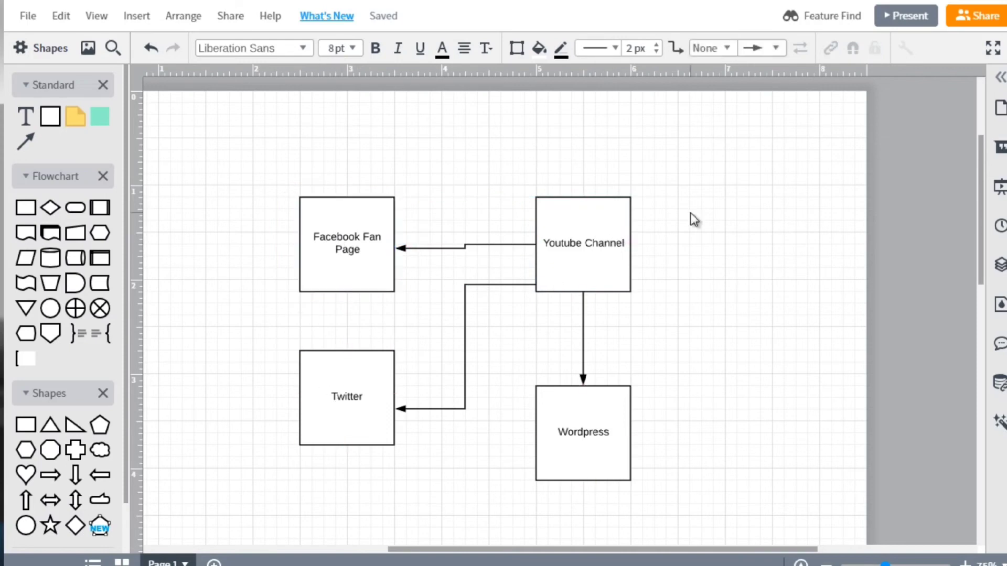
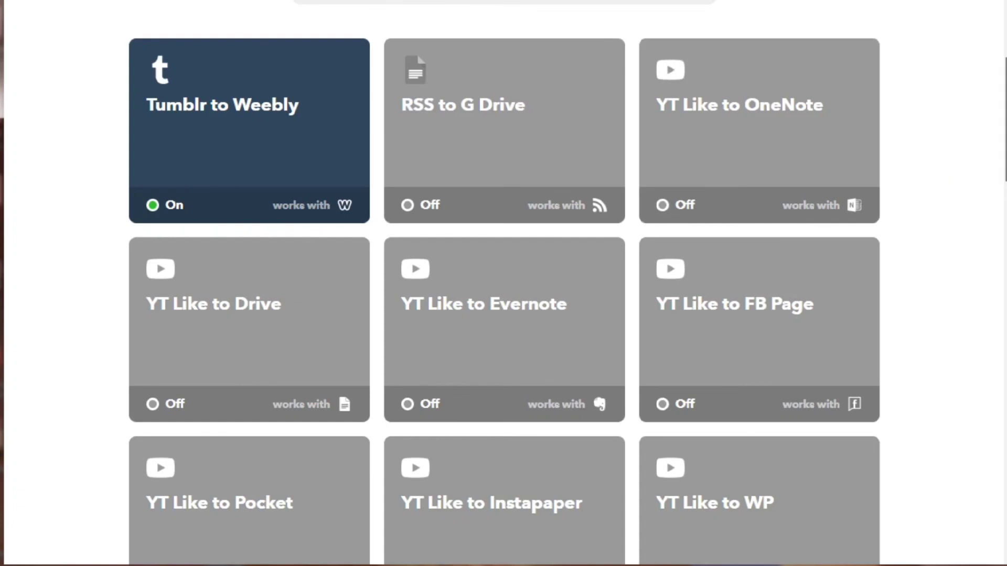
# Find the "YT Like to Blogger" applet among the IFTTT applets and open its configuration
pyautogui.scroll(-5, 976, 157)
pyautogui.scroll(-4, 504, 283)
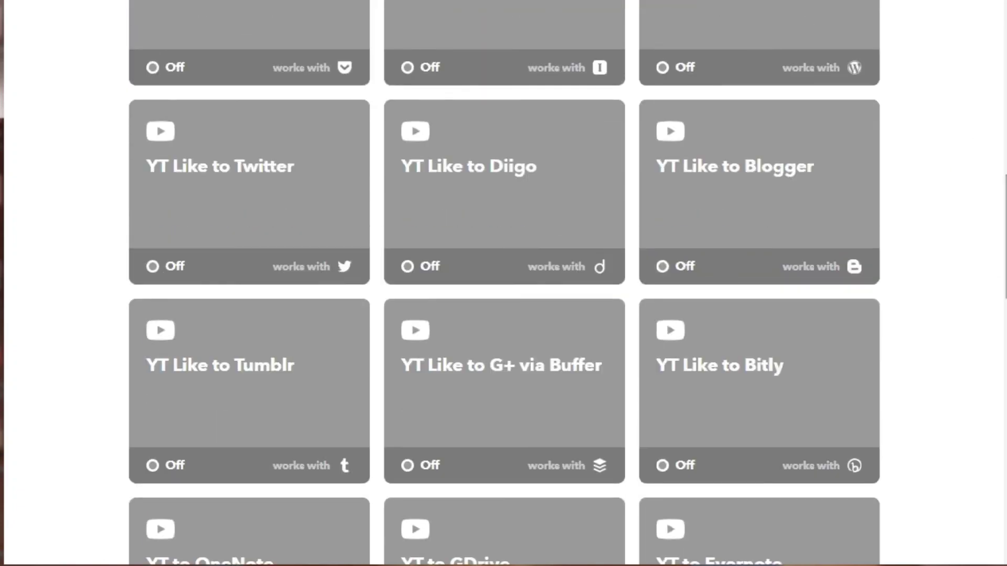
pyautogui.click(763, 176)
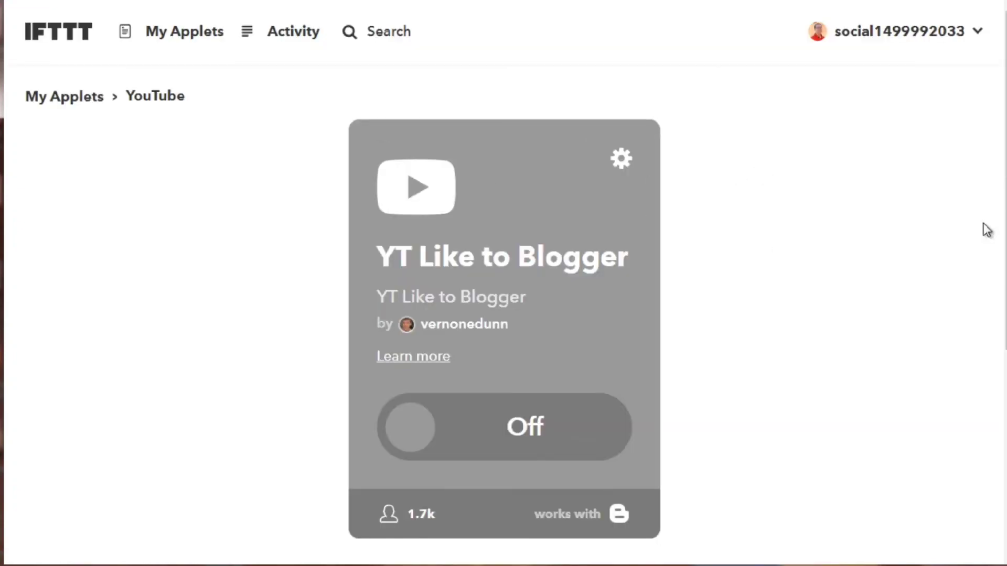
pyautogui.scroll(-1, 986, 223)
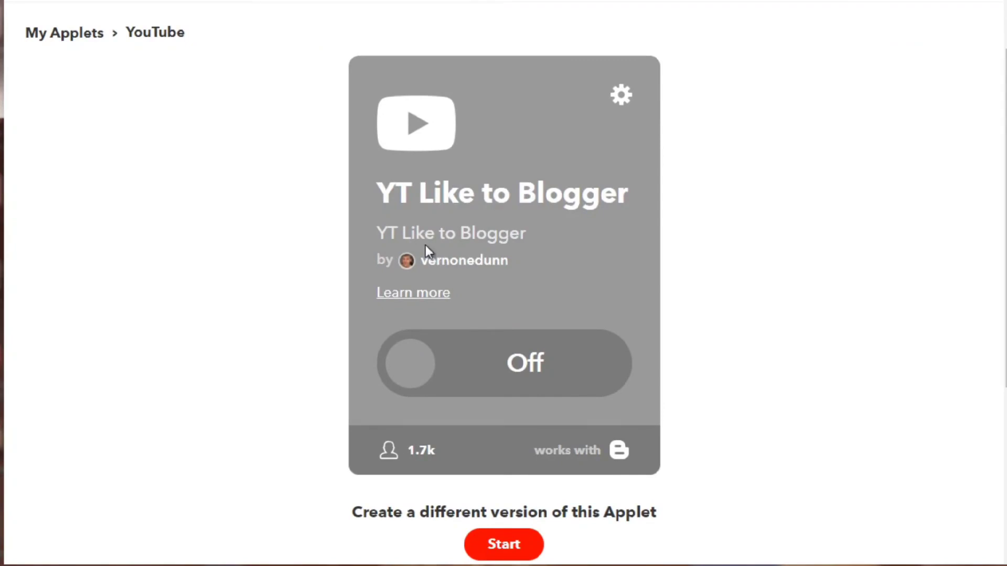
pyautogui.click(622, 100)
# Examine the "YT Like to Blogger" configuration, including the notification option and the Blogger post's title and body ingredients
pyautogui.scroll(-2, 924, 159)
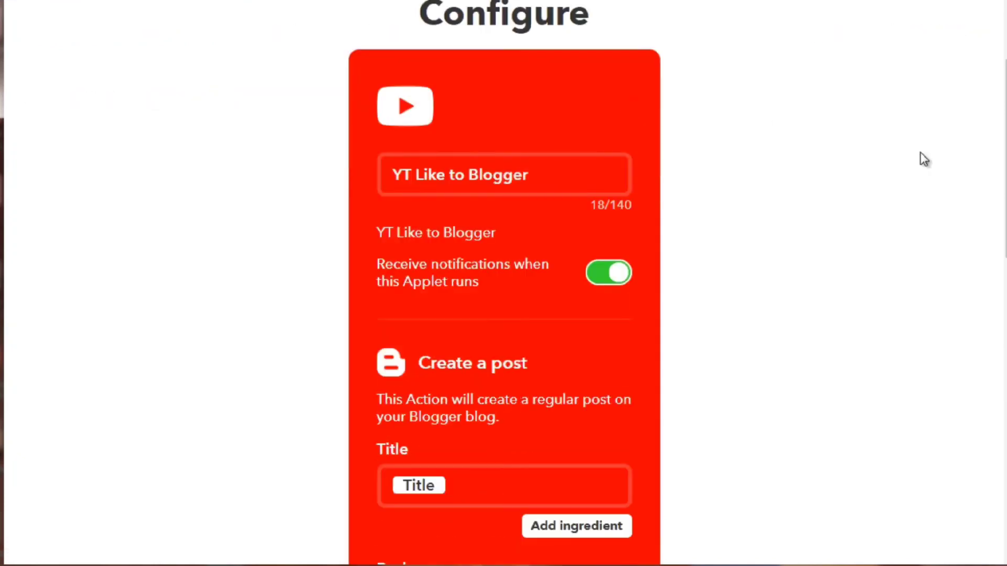
pyautogui.scroll(-2, 503, 283)
pyautogui.scroll(-2, 414, 216)
pyautogui.scroll(1, 414, 216)
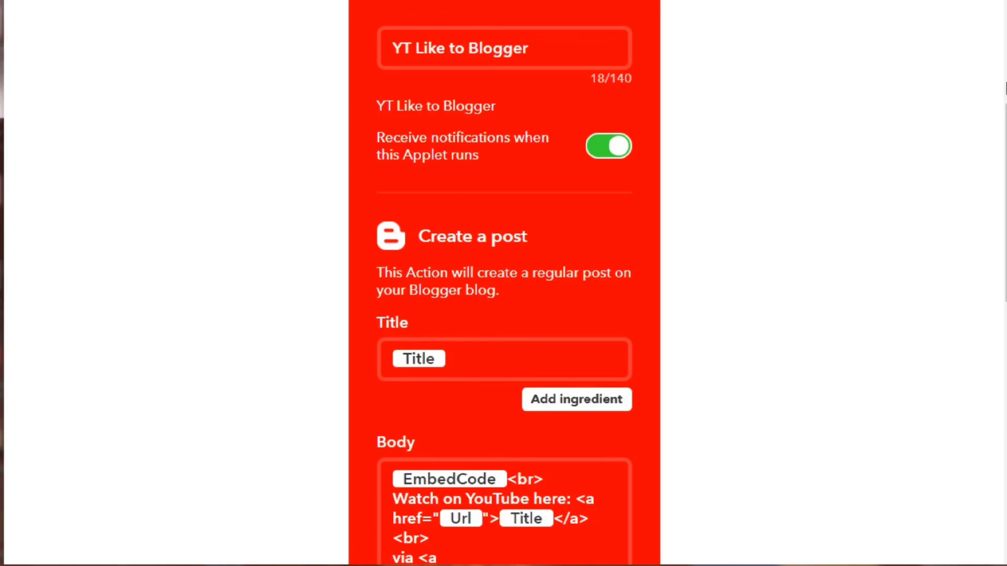
pyautogui.scroll(5, 503, 283)
pyautogui.scroll(-2, 714, 185)
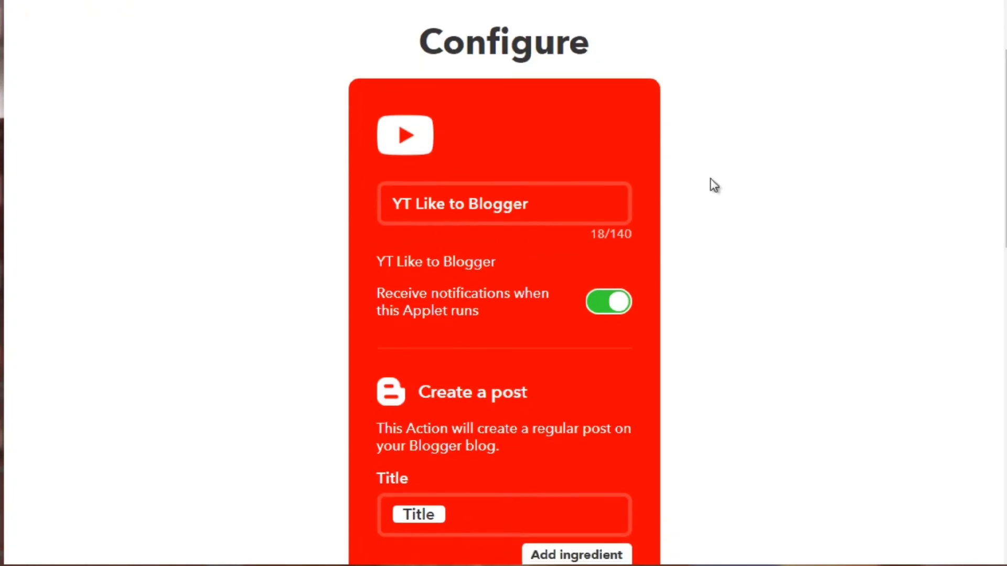